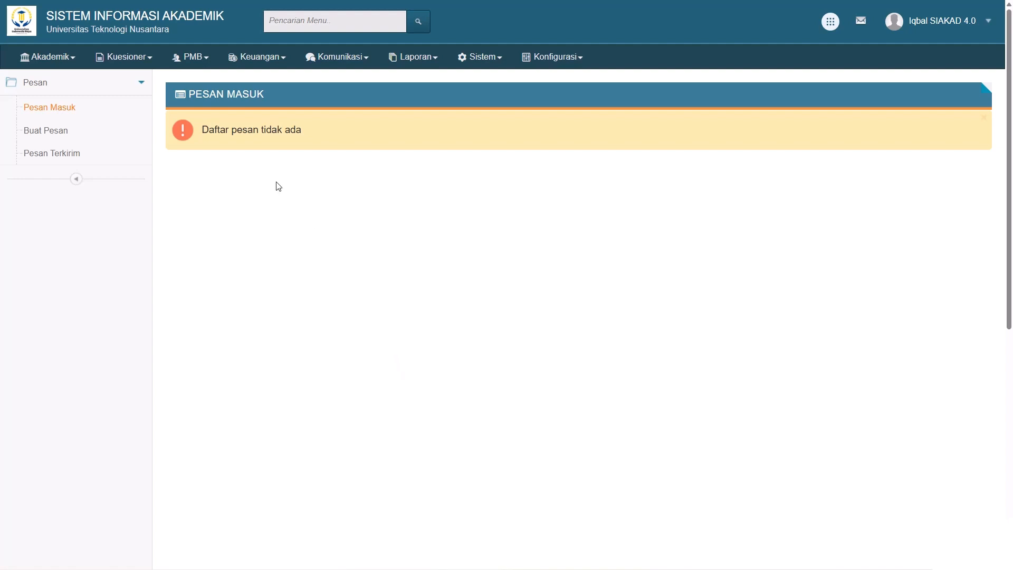
# Open the Aspek Soal page of the Kritik dan Saran questionnaire and examine the form for adding an aspect
pyautogui.click(142, 62)
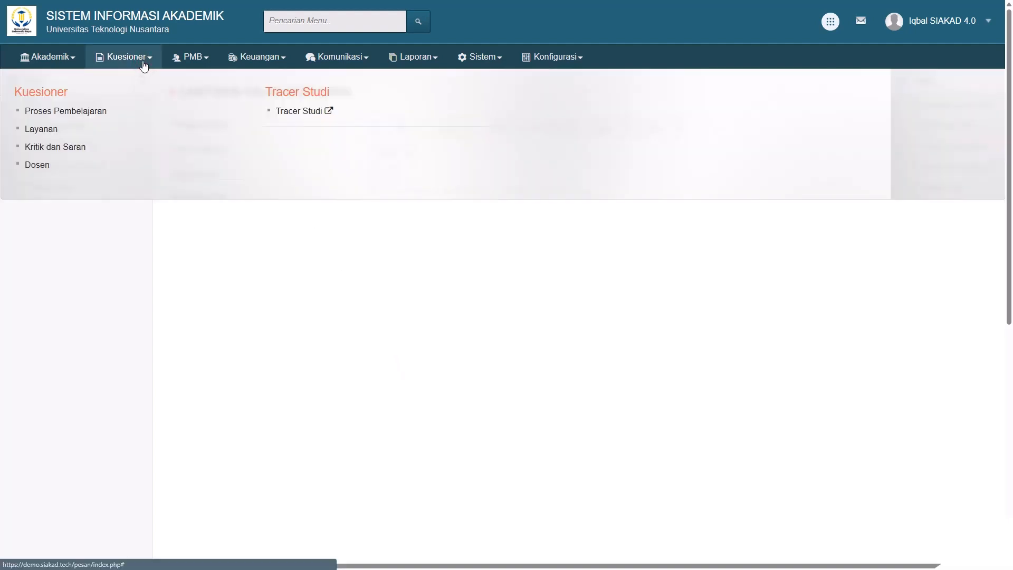
pyautogui.click(78, 149)
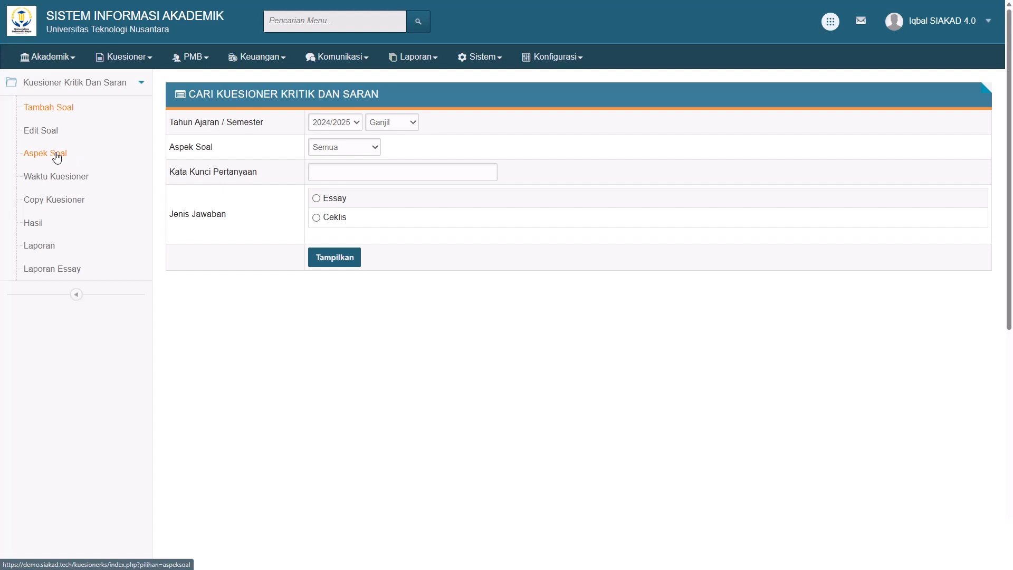
pyautogui.click(57, 154)
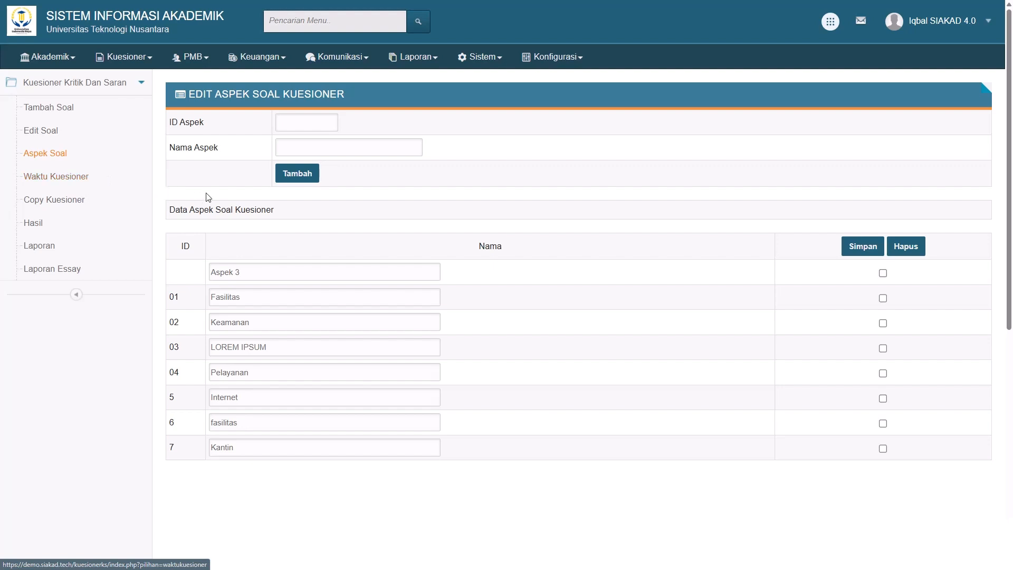
pyautogui.click(288, 123)
pyautogui.click(259, 144)
pyautogui.click(291, 146)
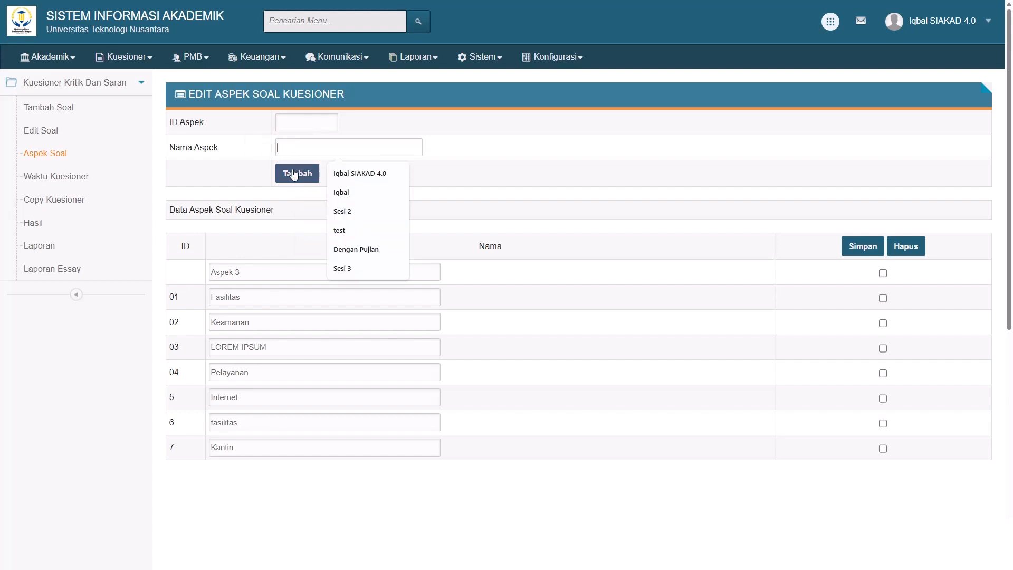
pyautogui.click(222, 191)
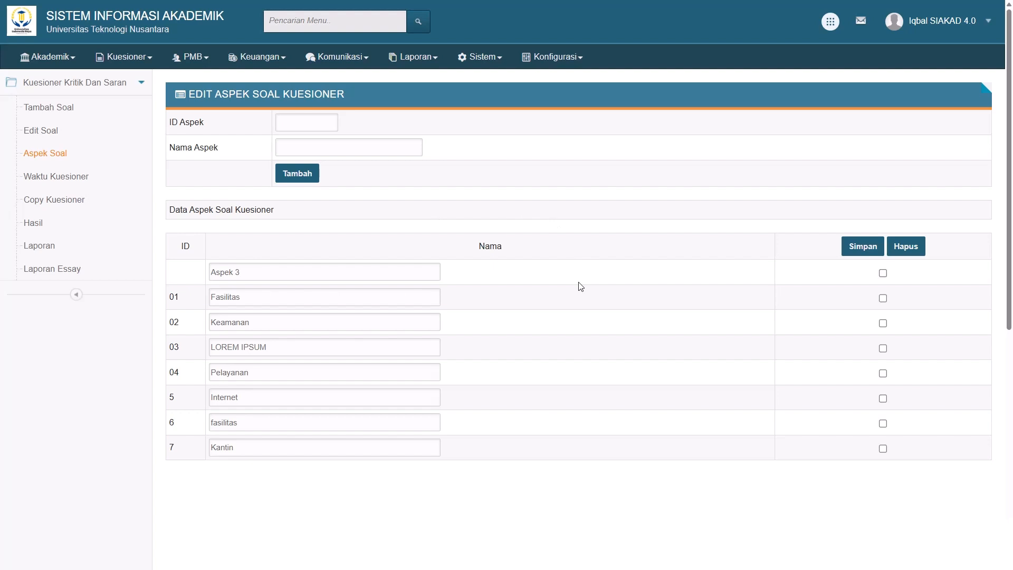
# Mark the LOREM IPSUM and Pelayanan aspects in the questionnaire's aspect list
pyautogui.click(374, 295)
pyautogui.click(883, 298)
pyautogui.click(882, 299)
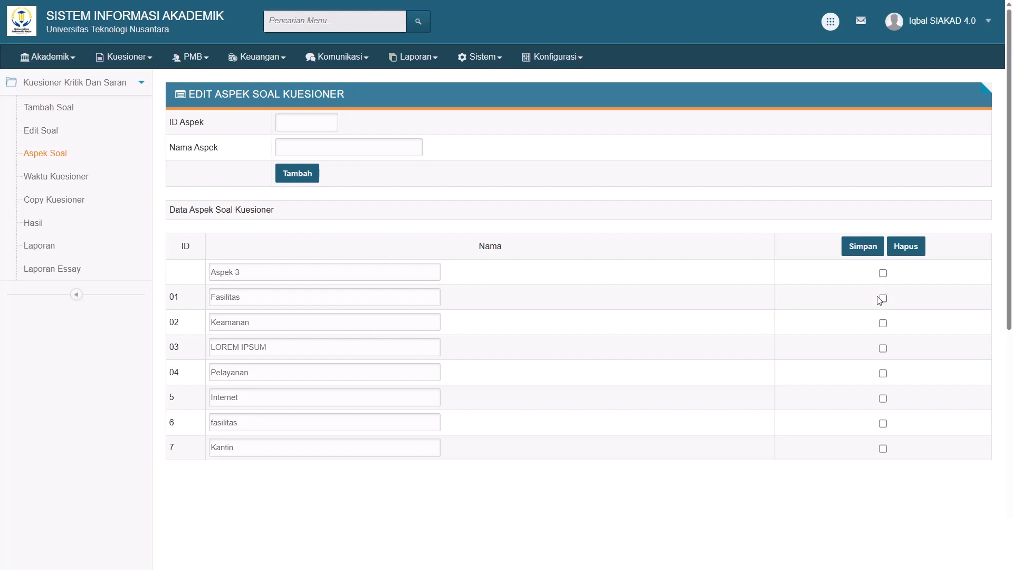
pyautogui.click(882, 348)
pyautogui.click(883, 373)
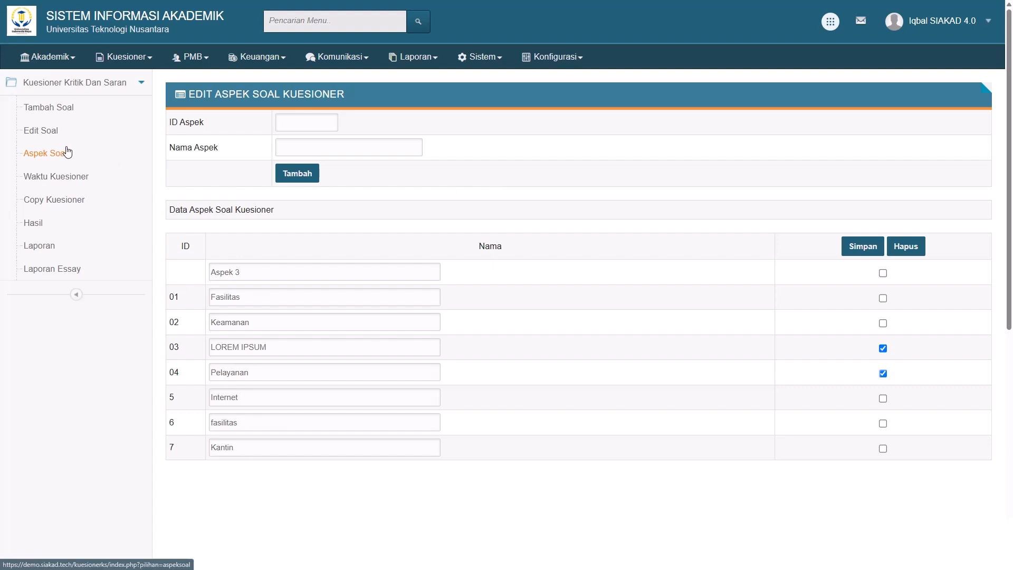
# Open the form for adding a Kritik dan Saran question and examine its aspect choices, question field and answer types
pyautogui.click(55, 106)
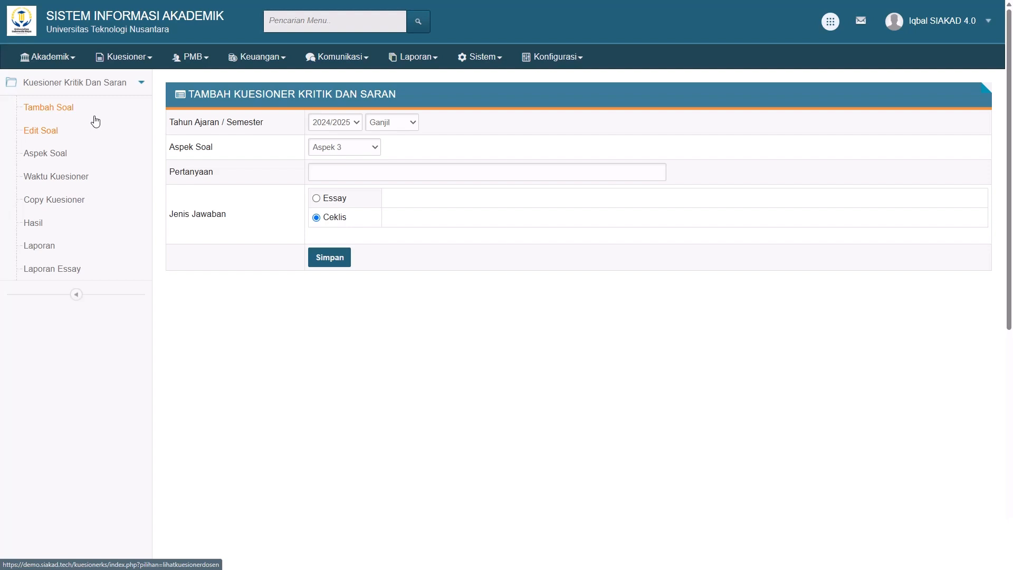
pyautogui.click(325, 152)
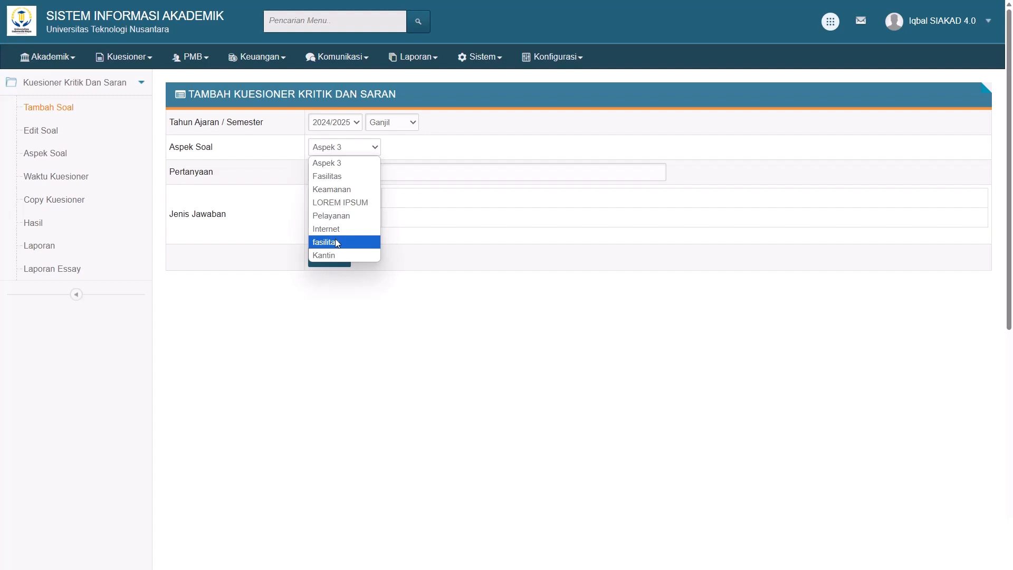
pyautogui.click(278, 159)
pyautogui.click(320, 172)
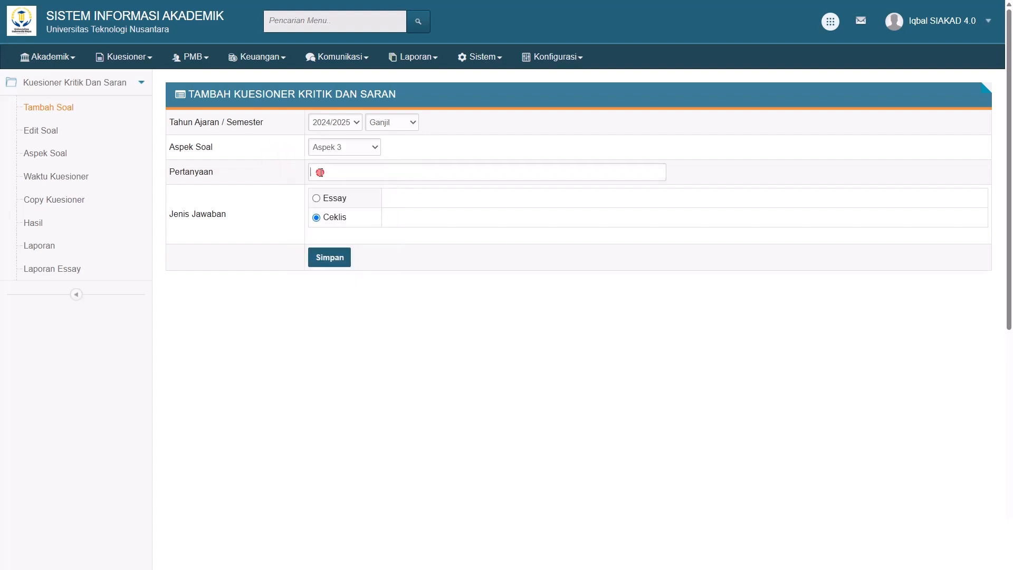
pyautogui.click(263, 218)
pyautogui.click(316, 199)
pyautogui.click(316, 218)
# Save the 2024/2025 Ganjil question "Bagaimana pembeljaran semester genap ini?" with answer type Ceklis and list that semester's questions again
pyautogui.click(51, 132)
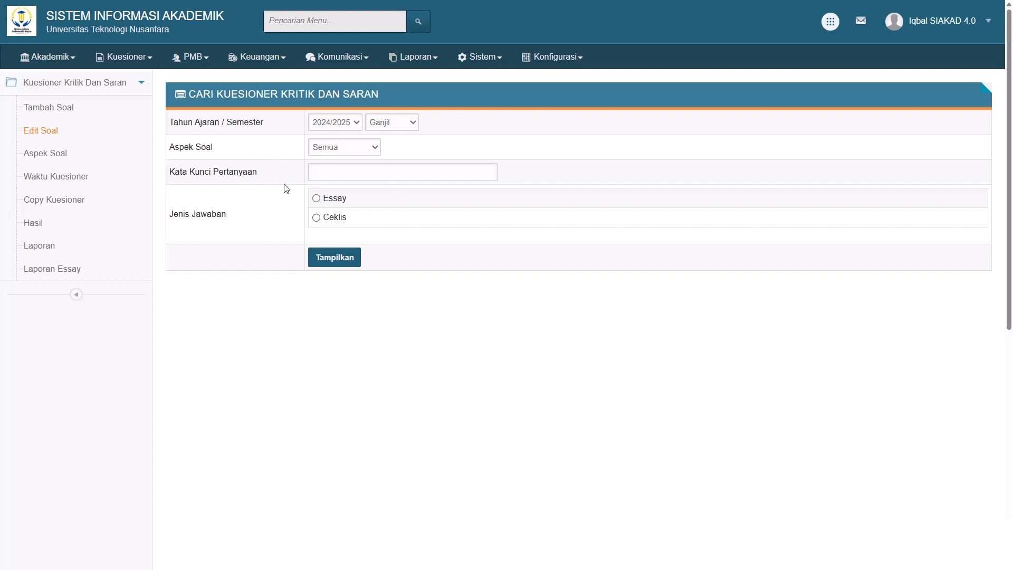
pyautogui.click(323, 266)
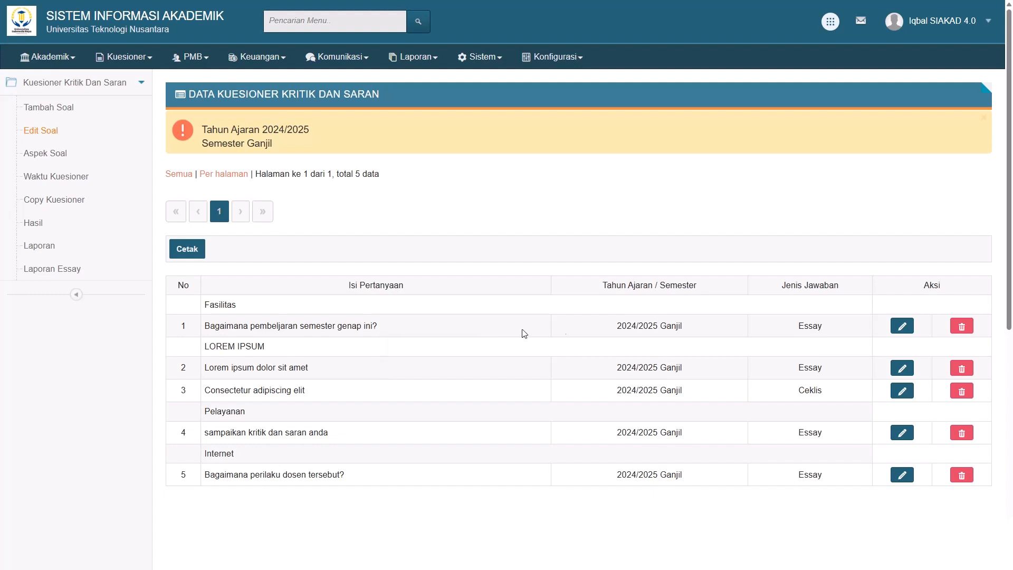
pyautogui.click(902, 326)
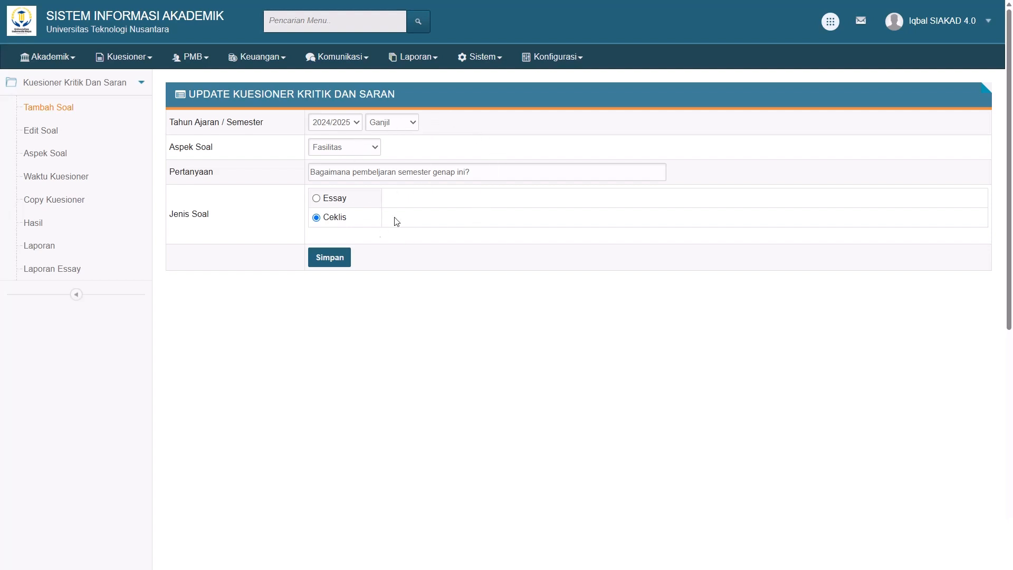
pyautogui.click(332, 259)
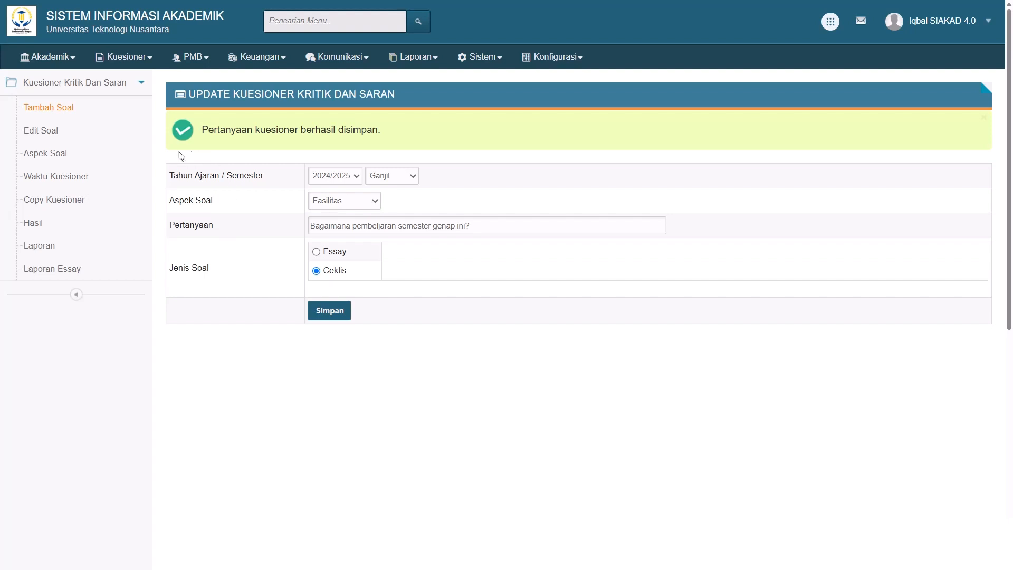
pyautogui.click(52, 133)
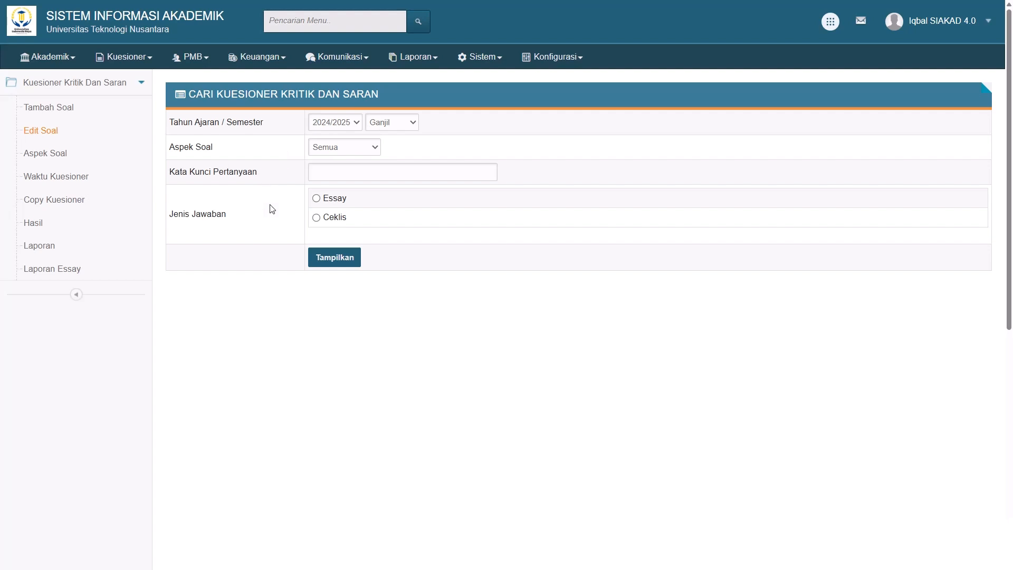
pyautogui.click(330, 257)
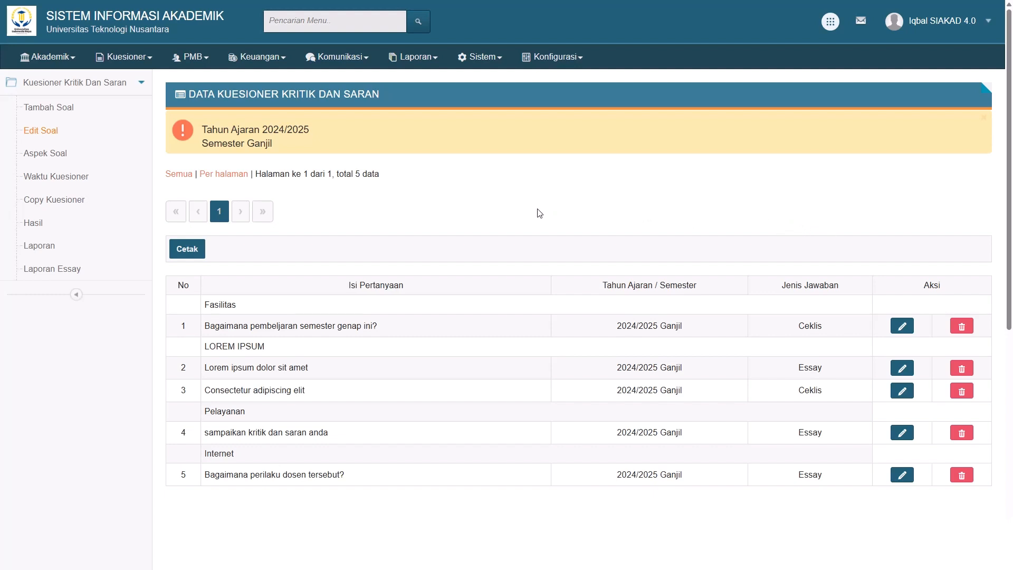
# Delete the 2019/2020 Ganjil entry from the questionnaire periods
pyautogui.click(51, 179)
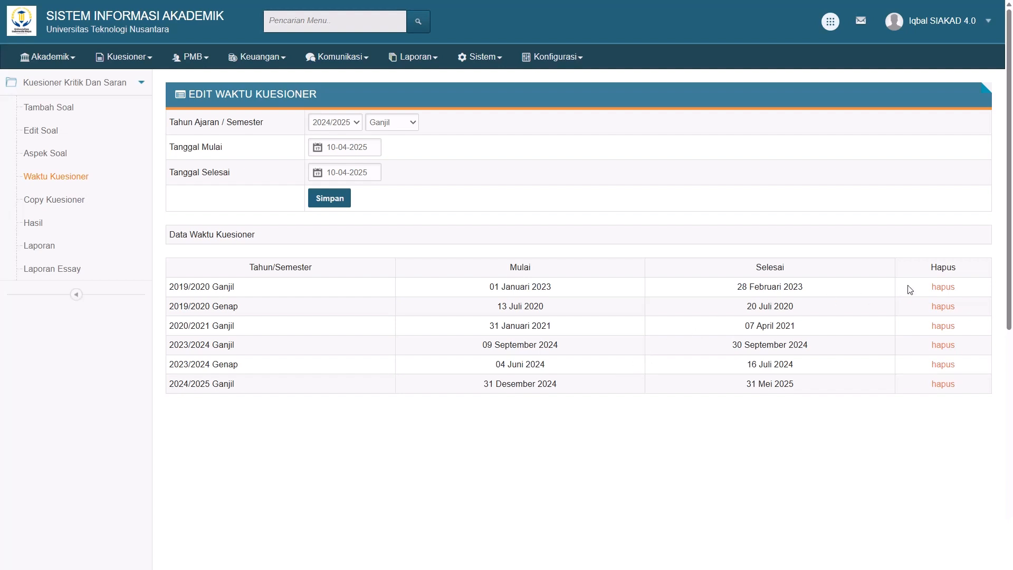
pyautogui.click(945, 287)
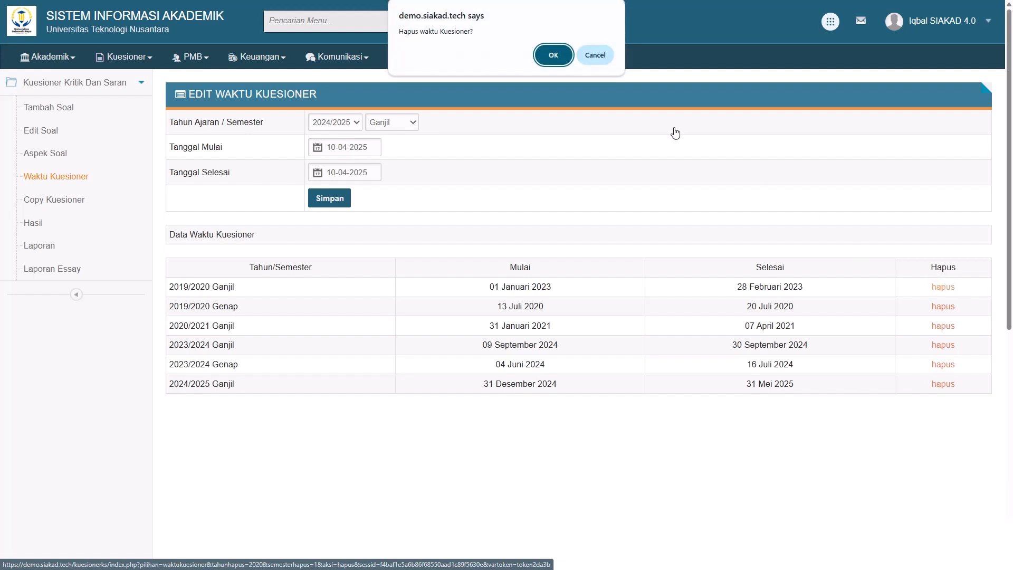
pyautogui.click(557, 55)
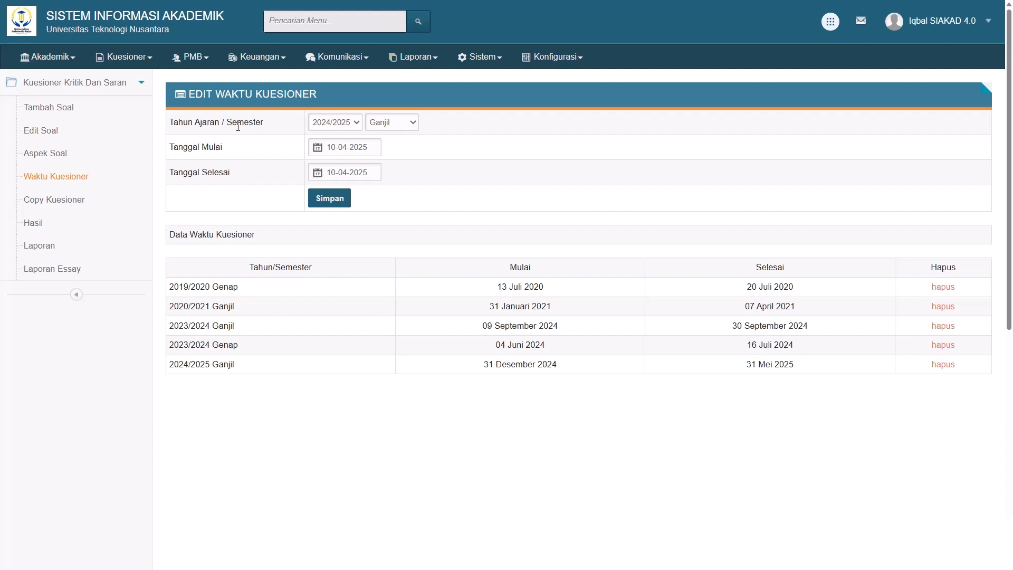
# Display the Kritik dan Saran questionnaire answers for 2024/2025 Ganjil across all faculties, study programs and cohorts
pyautogui.click(37, 223)
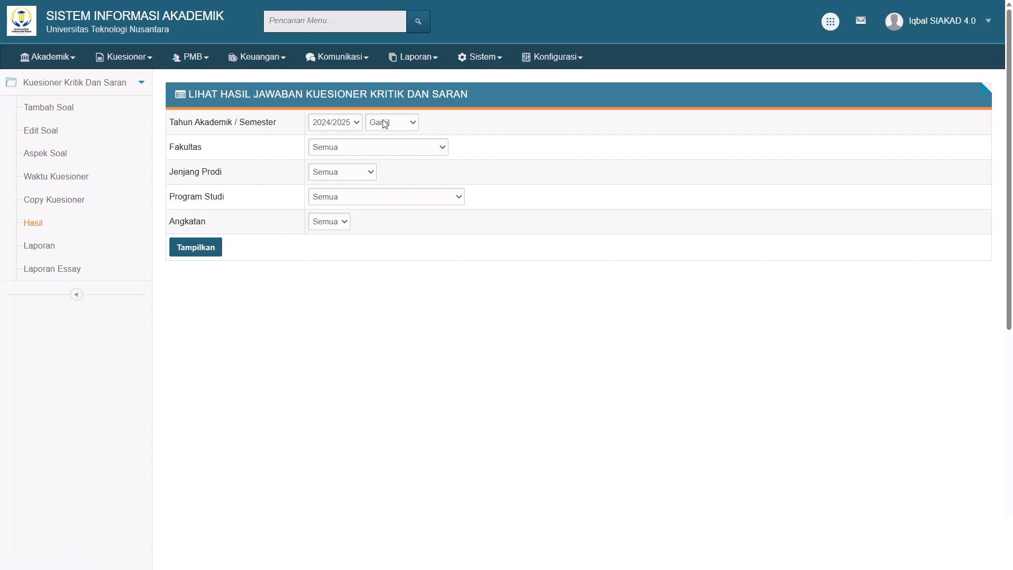
pyautogui.click(190, 246)
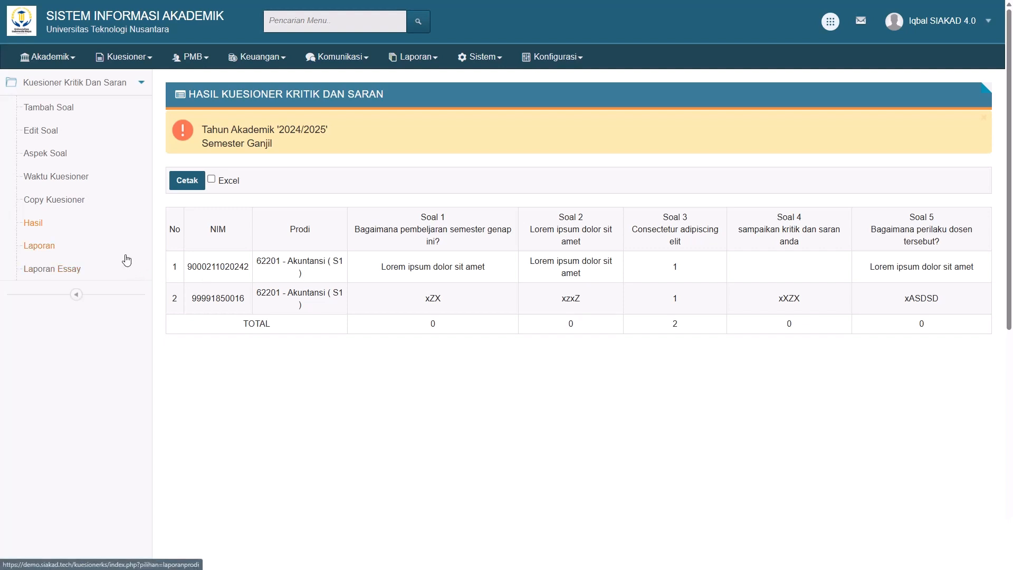
# Display the 2024/2025 Ganjil questionnaire summary report and the essay answer report for all study programs
pyautogui.click(51, 247)
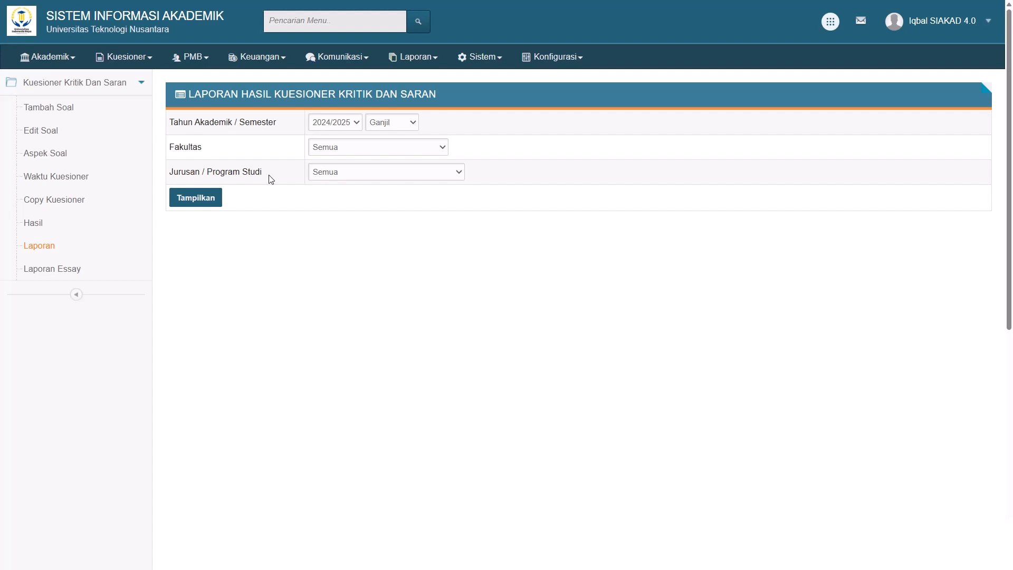
pyautogui.click(201, 198)
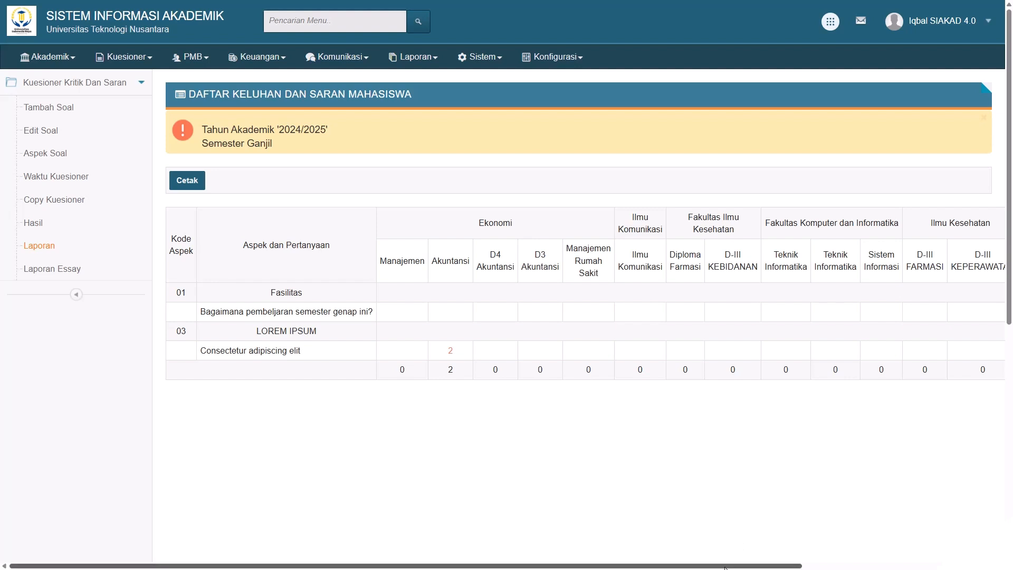
pyautogui.moveTo(738, 565); pyautogui.dragTo(665, 509)
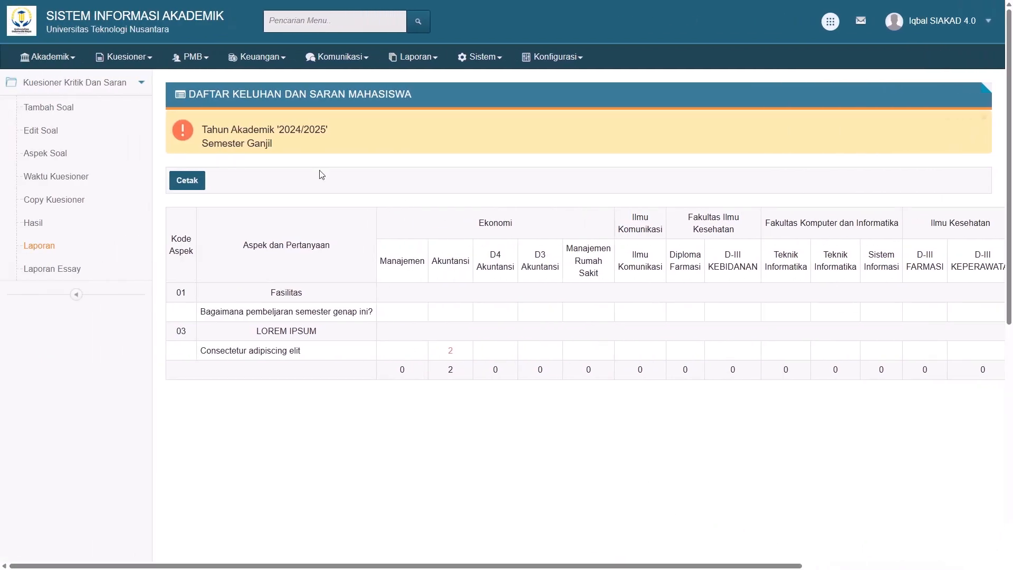
pyautogui.click(74, 277)
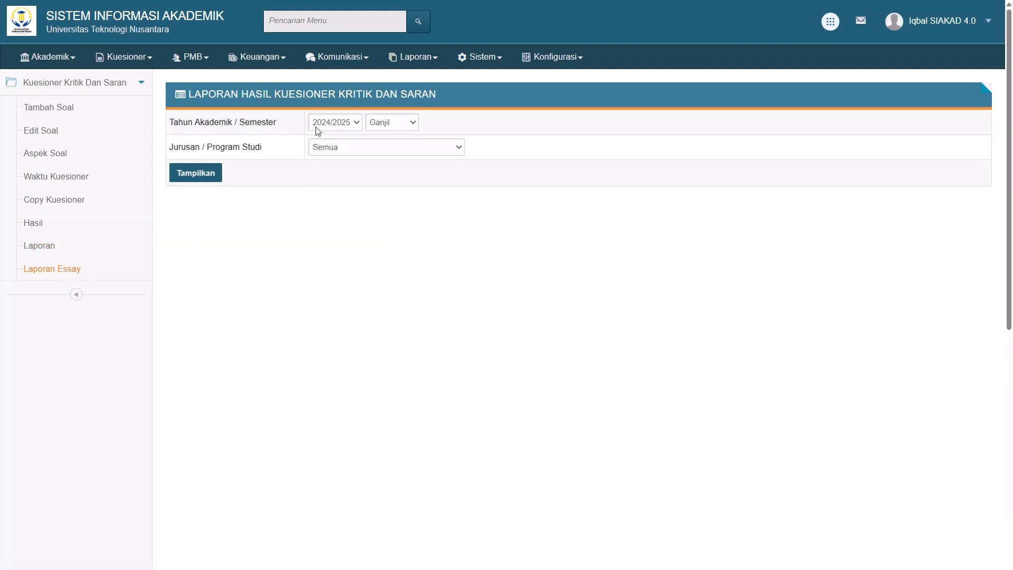
pyautogui.click(196, 169)
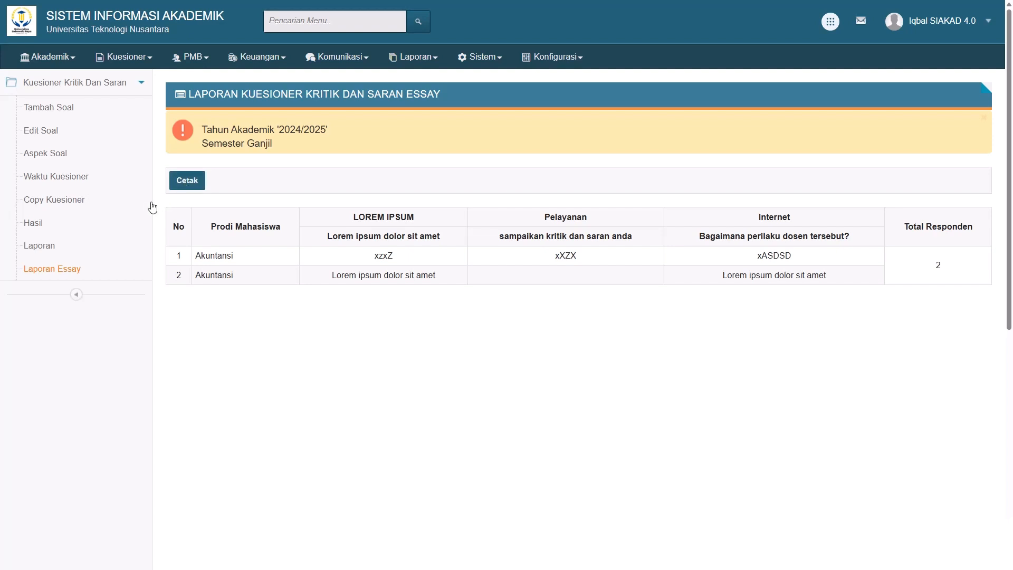
# Open the form for copying the Kritik dan Saran questionnaire between academic years and semesters
pyautogui.click(69, 200)
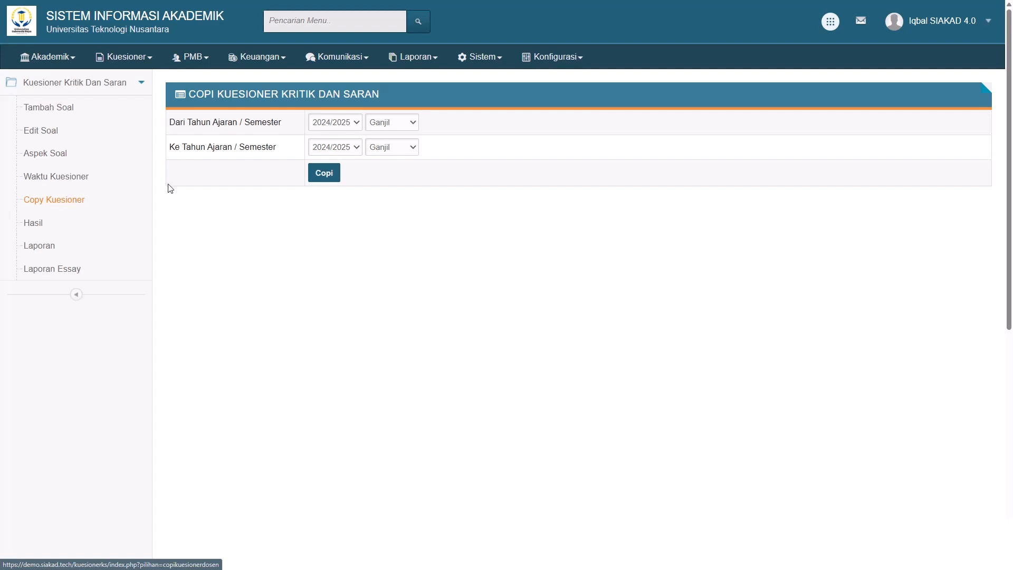